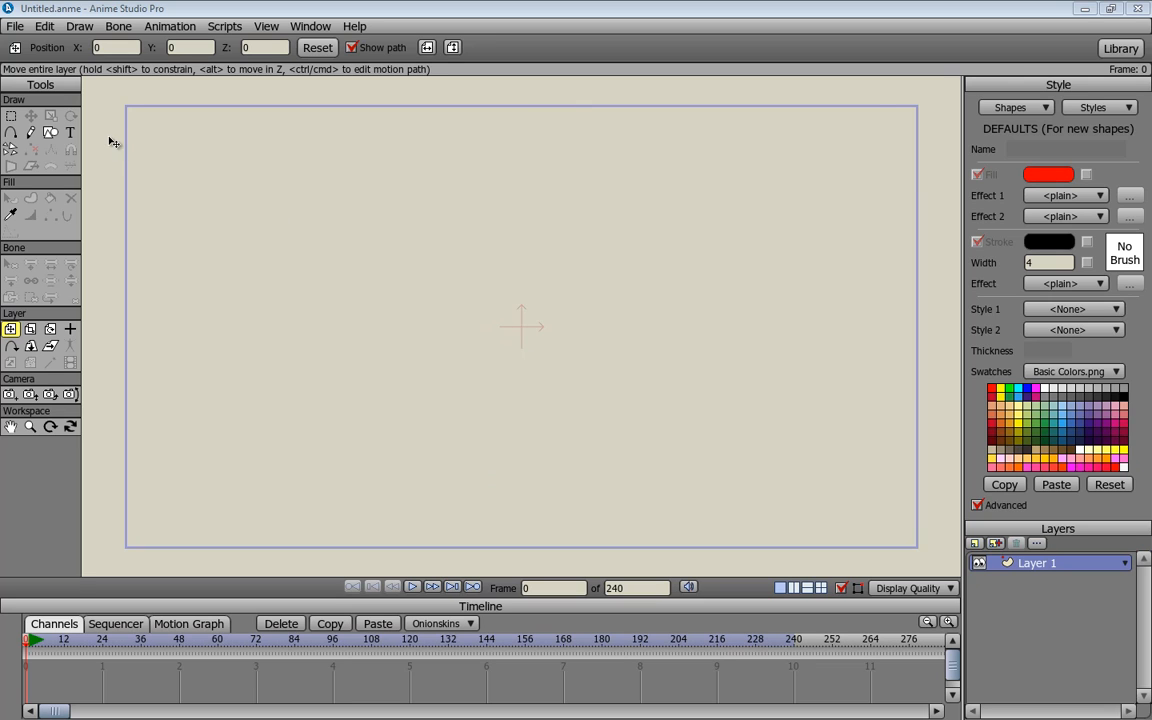
# Step: Open the recent project Richter.anme
pyautogui.click(15, 26)
pyautogui.moveTo(45, 69)
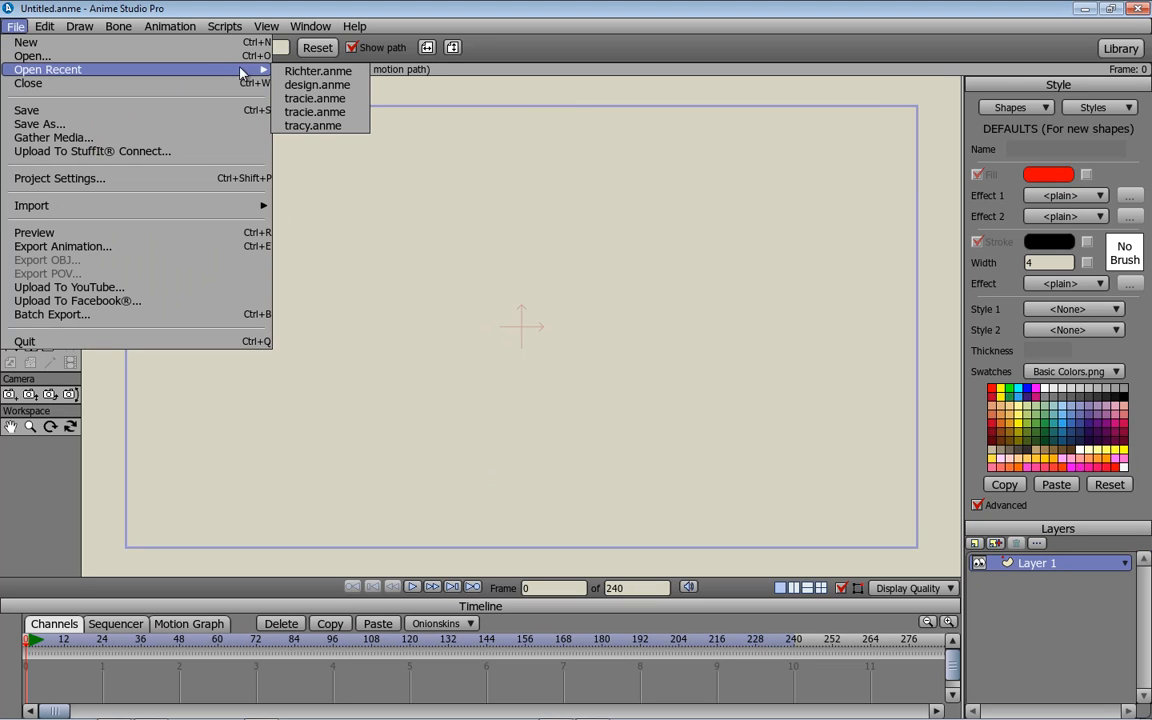
pyautogui.click(310, 71)
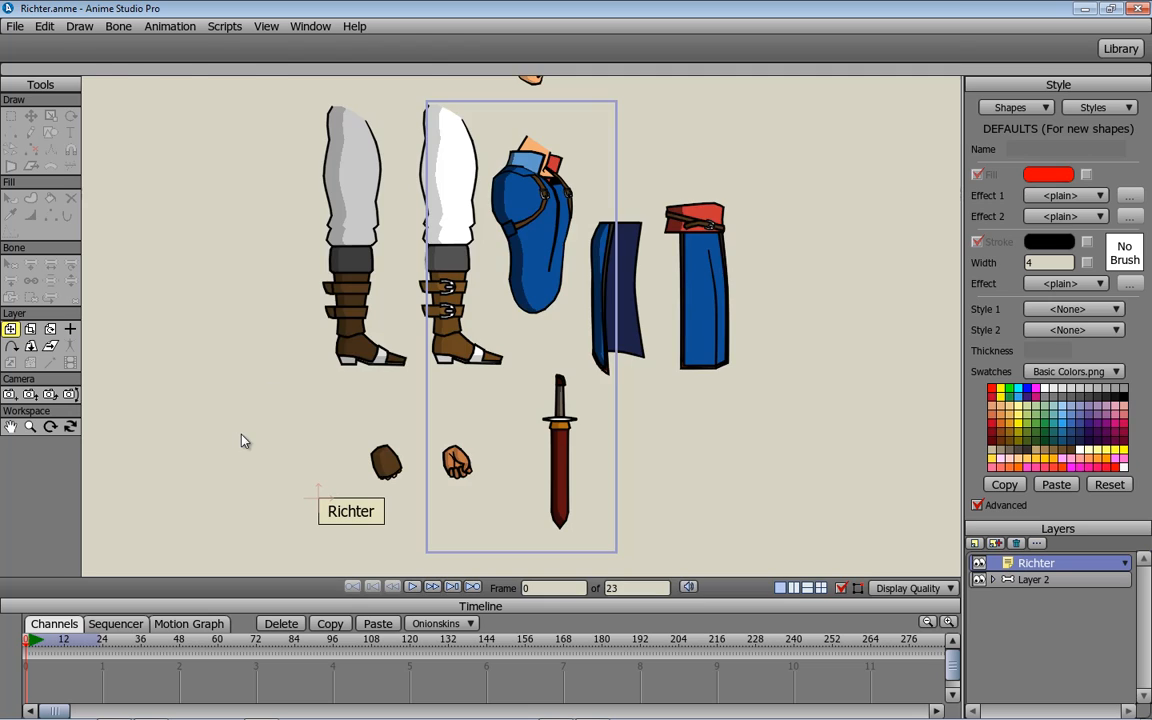
# Step: Play the Richter walk animation and scrub through its frames on the timeline
pyautogui.click(414, 588)
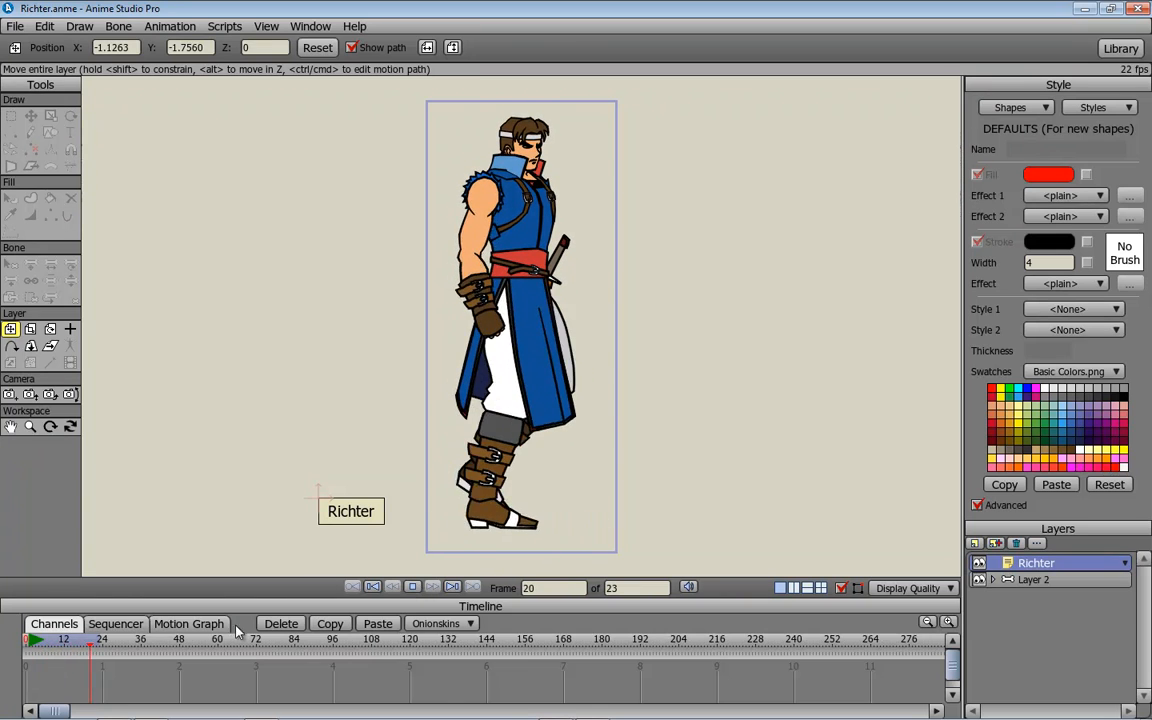
pyautogui.click(83, 645)
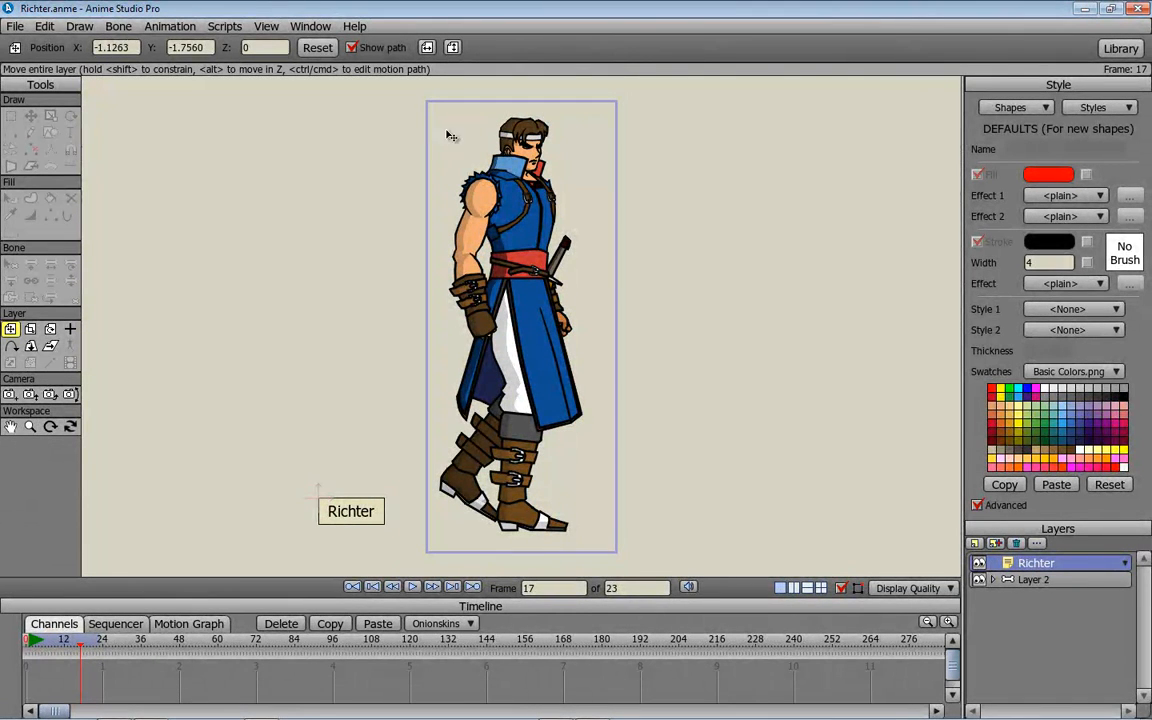
pyautogui.moveTo(46, 663); pyautogui.dragTo(69, 663)
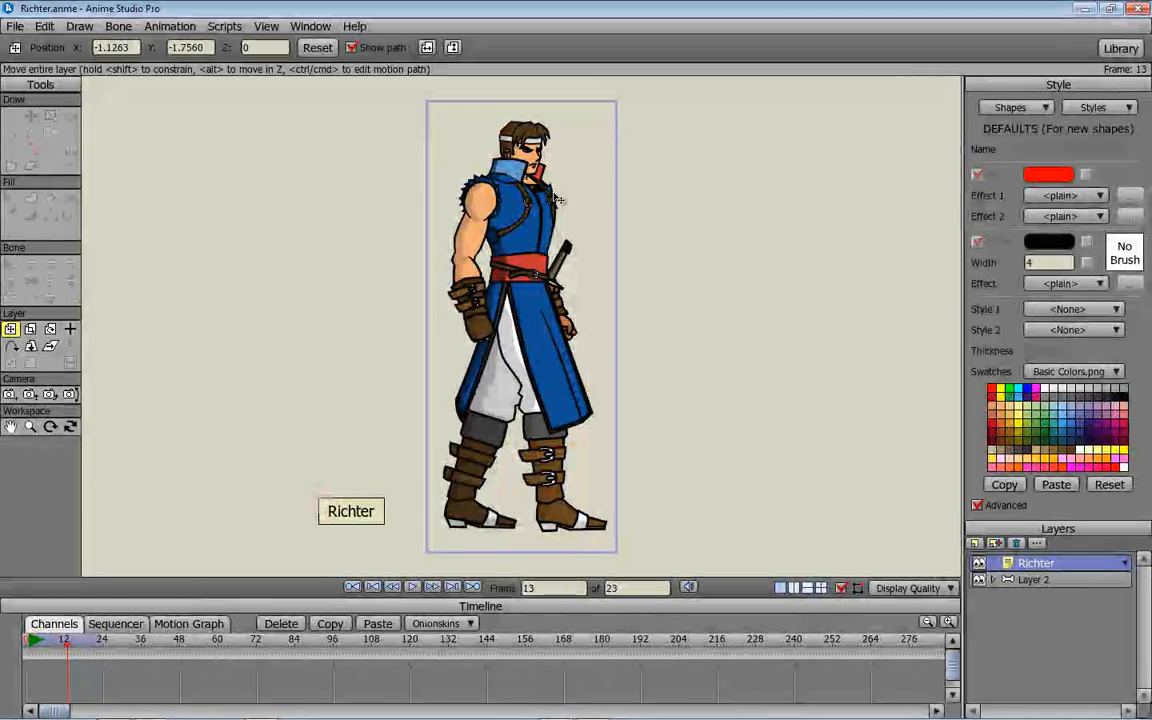
# Step: Examine the dimensions, frame rate and frame range in the project settings
pyautogui.click(16, 28)
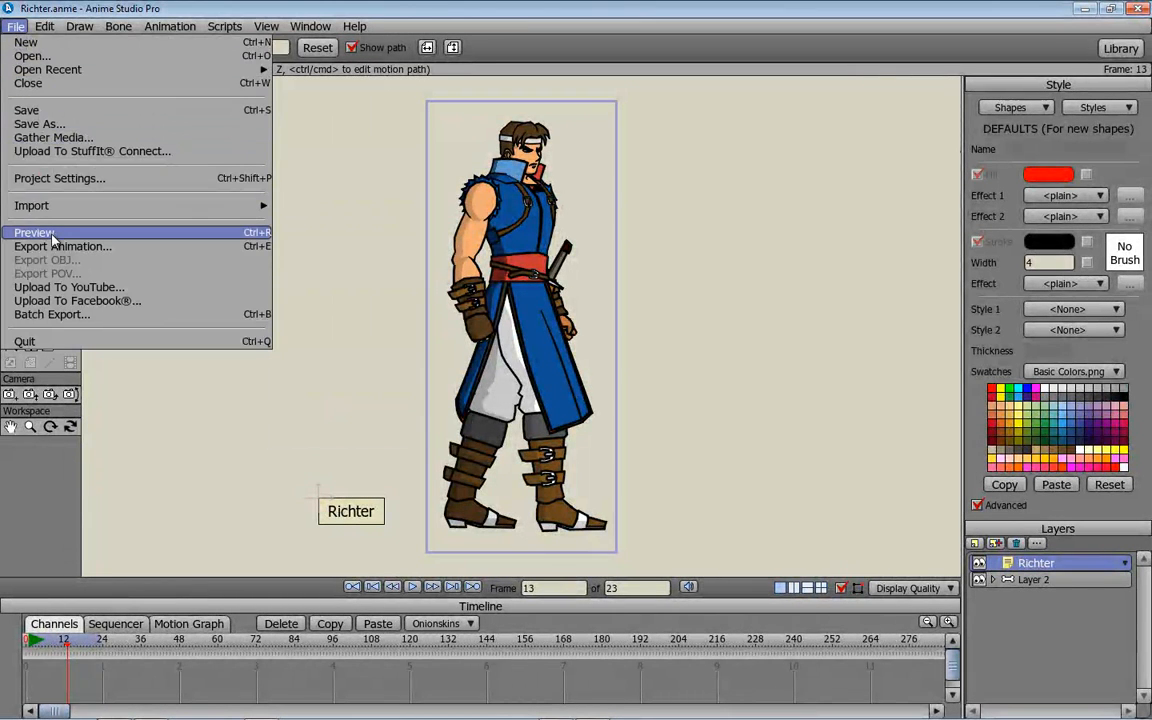
pyautogui.click(55, 180)
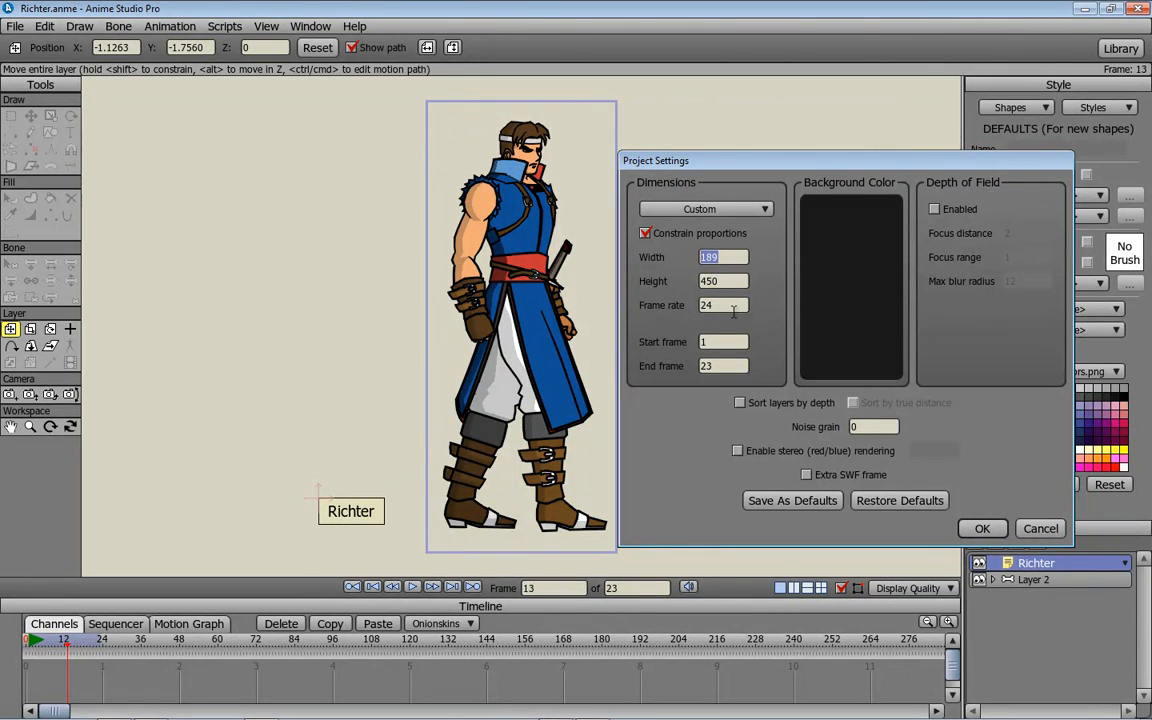
pyautogui.press('Return')
# Step: Review the PNG animation export options and the existing frame images in the Richter save folder without exporting
pyautogui.click(16, 27)
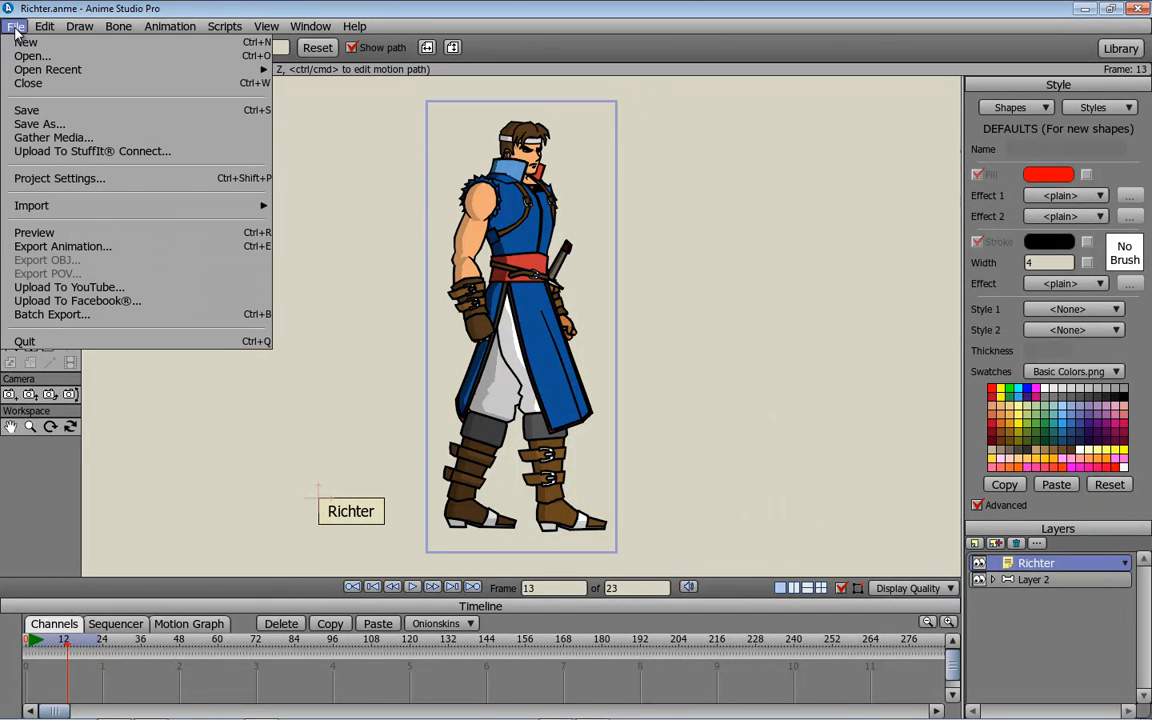
pyautogui.click(86, 245)
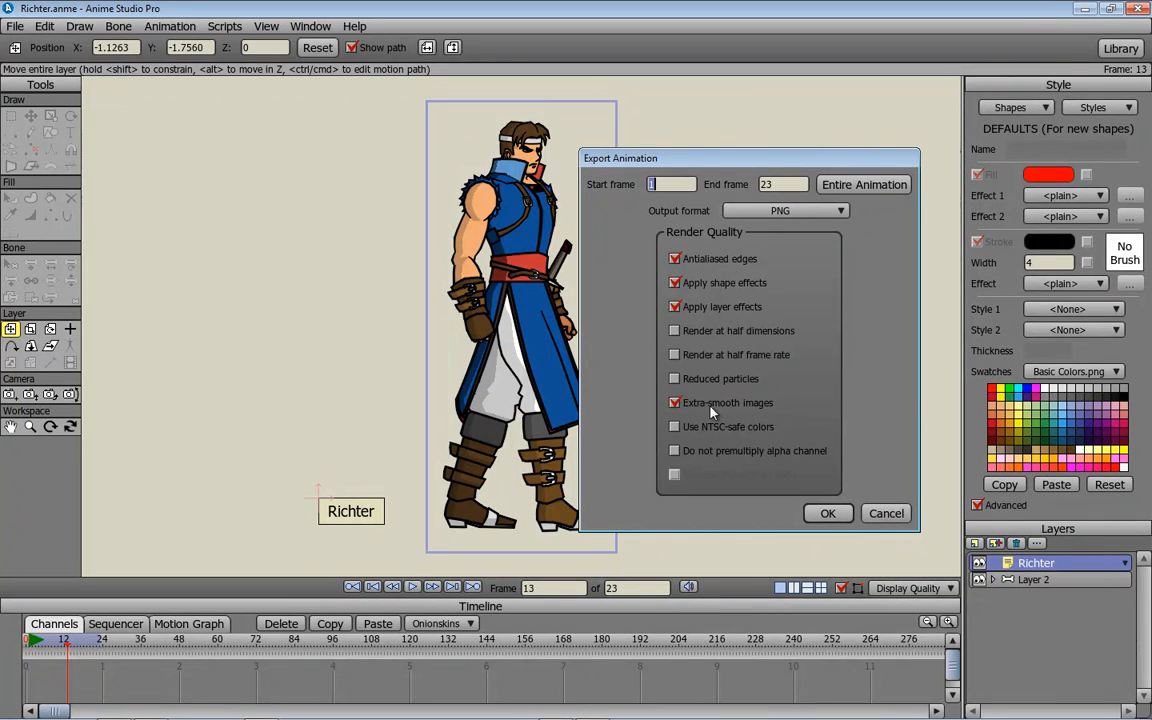
pyautogui.click(675, 403)
pyautogui.click(675, 428)
pyautogui.click(827, 513)
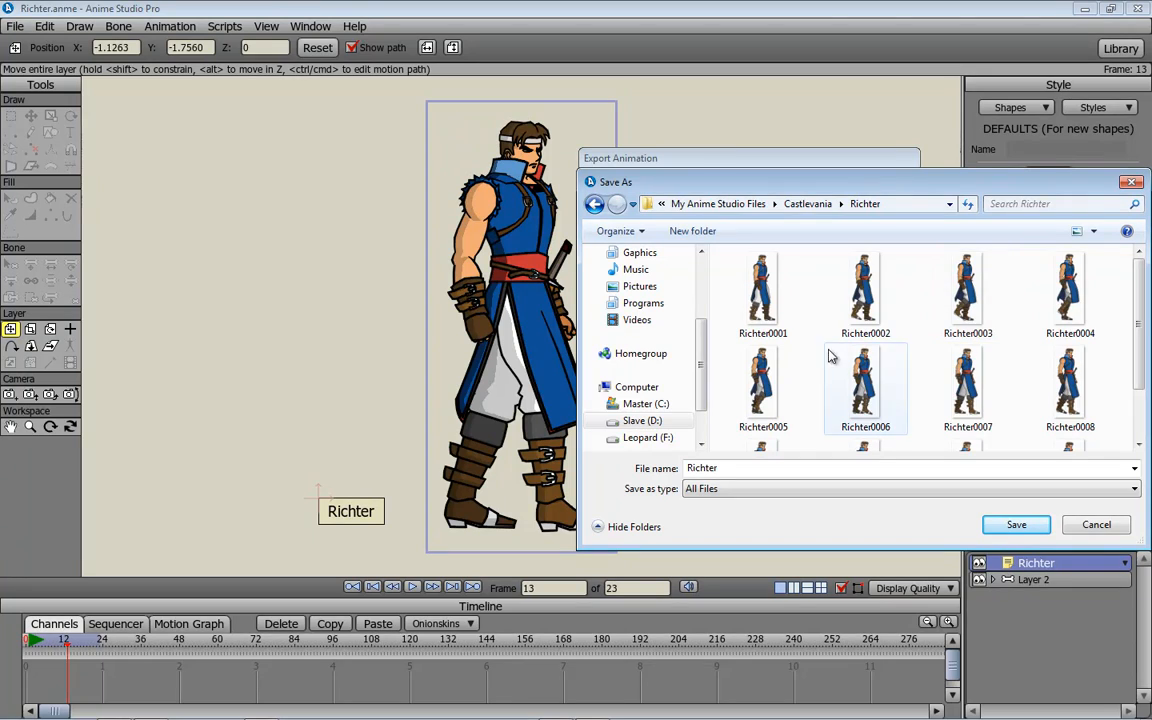
pyautogui.moveTo(1140, 315)
pyautogui.mouseDown()
pyautogui.moveTo(1141, 409)
pyautogui.moveTo(1141, 305)
pyautogui.mouseUp()
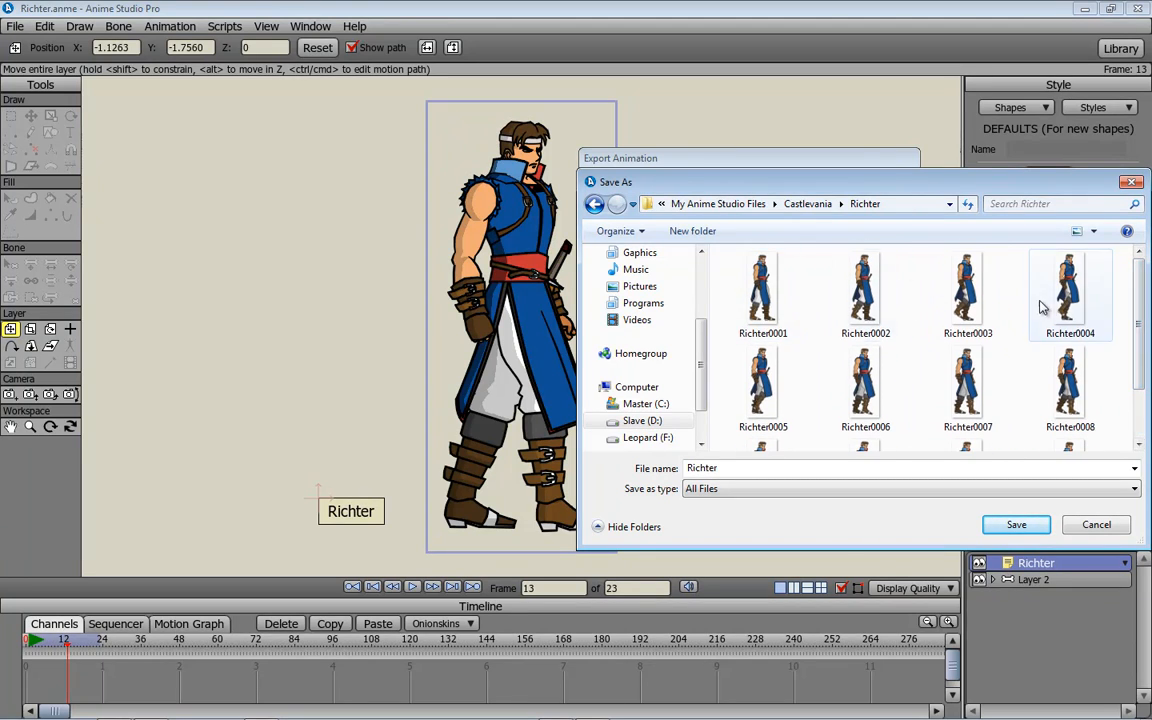
pyautogui.moveTo(1140, 370); pyautogui.dragTo(1136, 309)
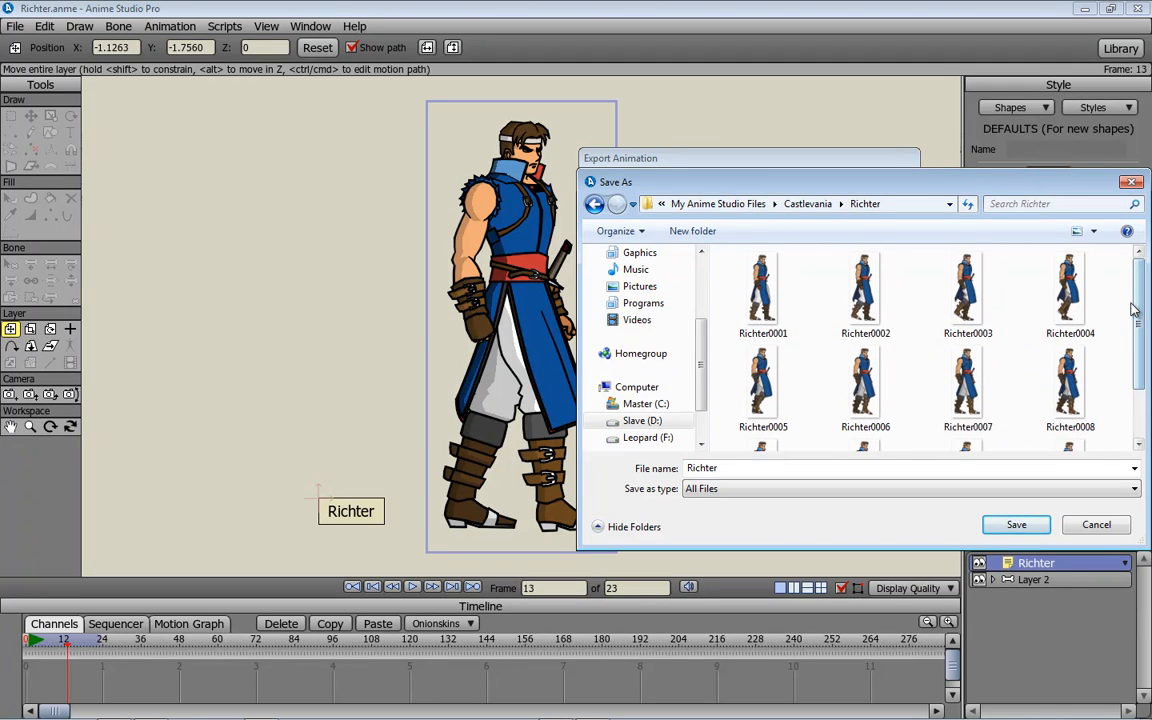
pyautogui.click(1096, 525)
pyautogui.click(880, 515)
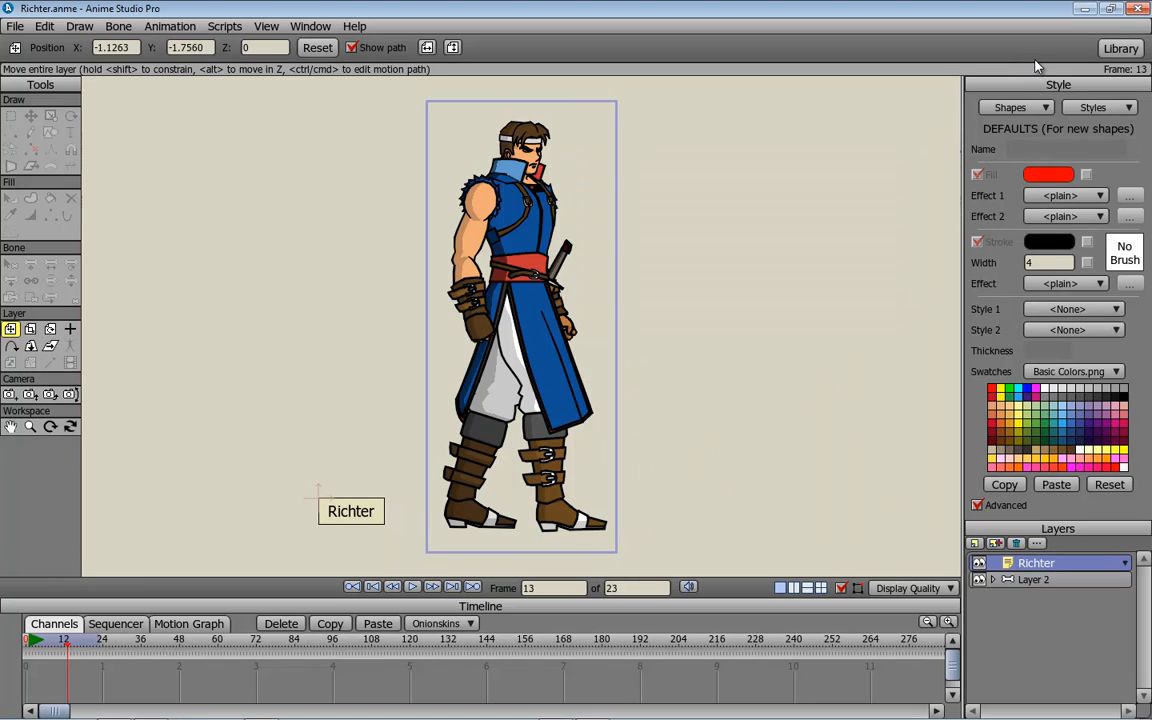
# Step: Switch to Game Maker, create a new sprite and open it in the Sprite Editor
pyautogui.click(1085, 10)
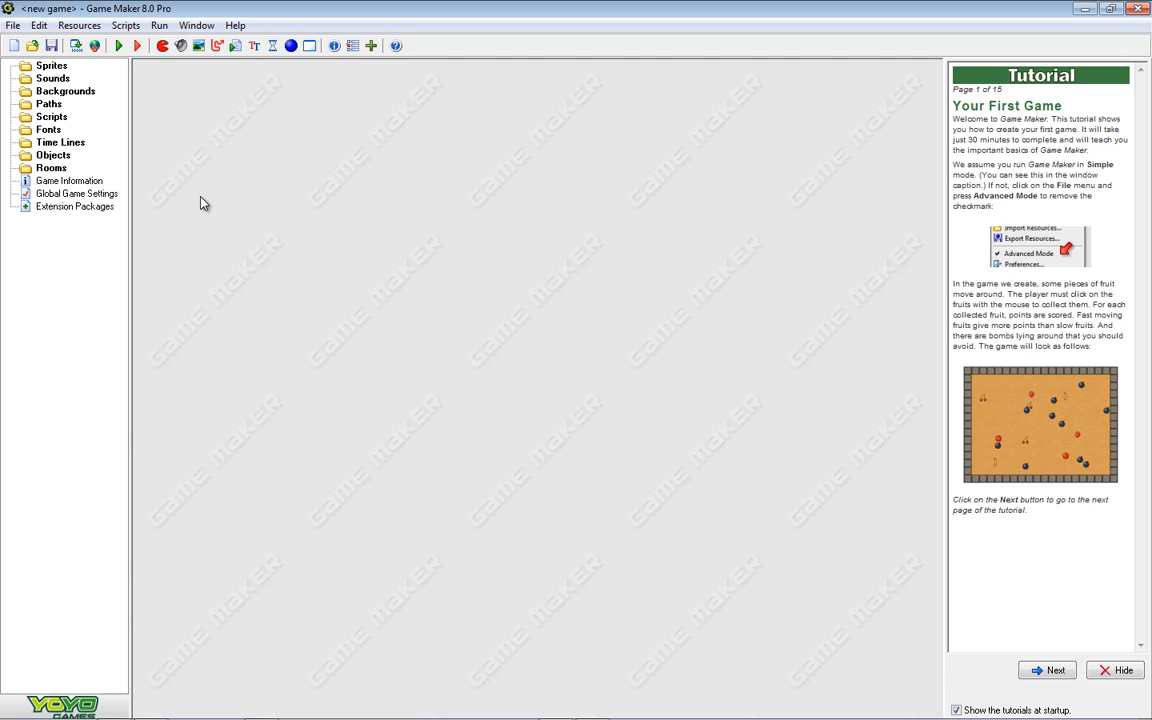
pyautogui.rightClick(50, 66)
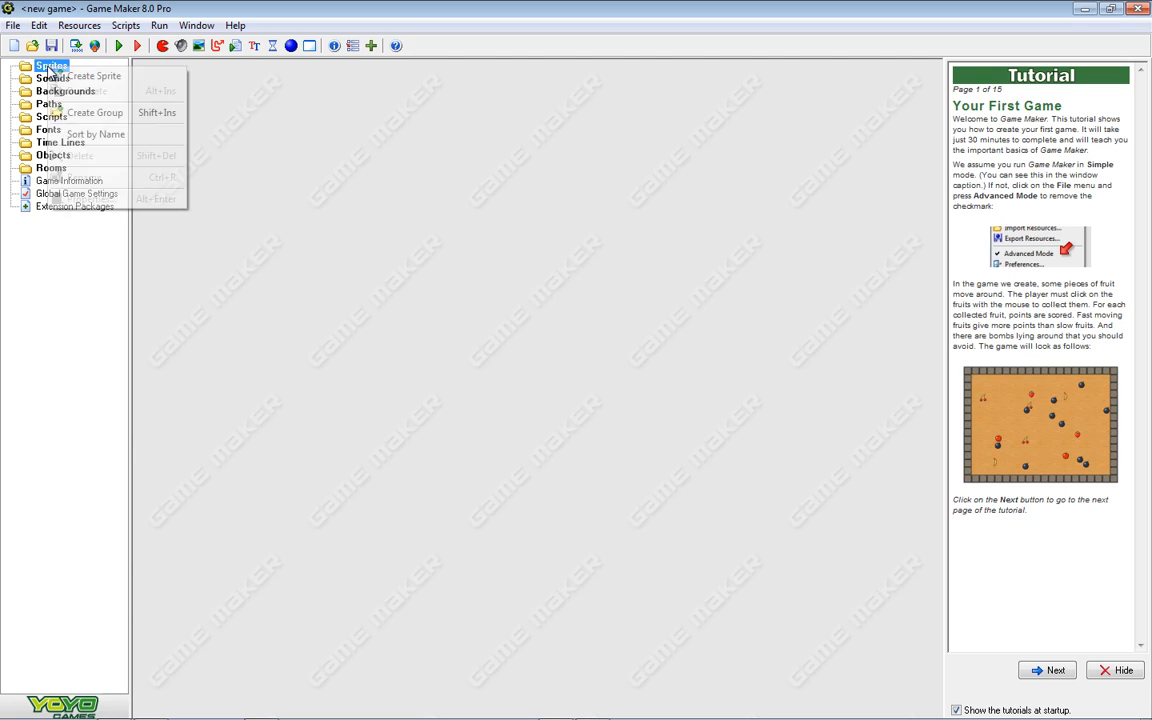
pyautogui.click(116, 82)
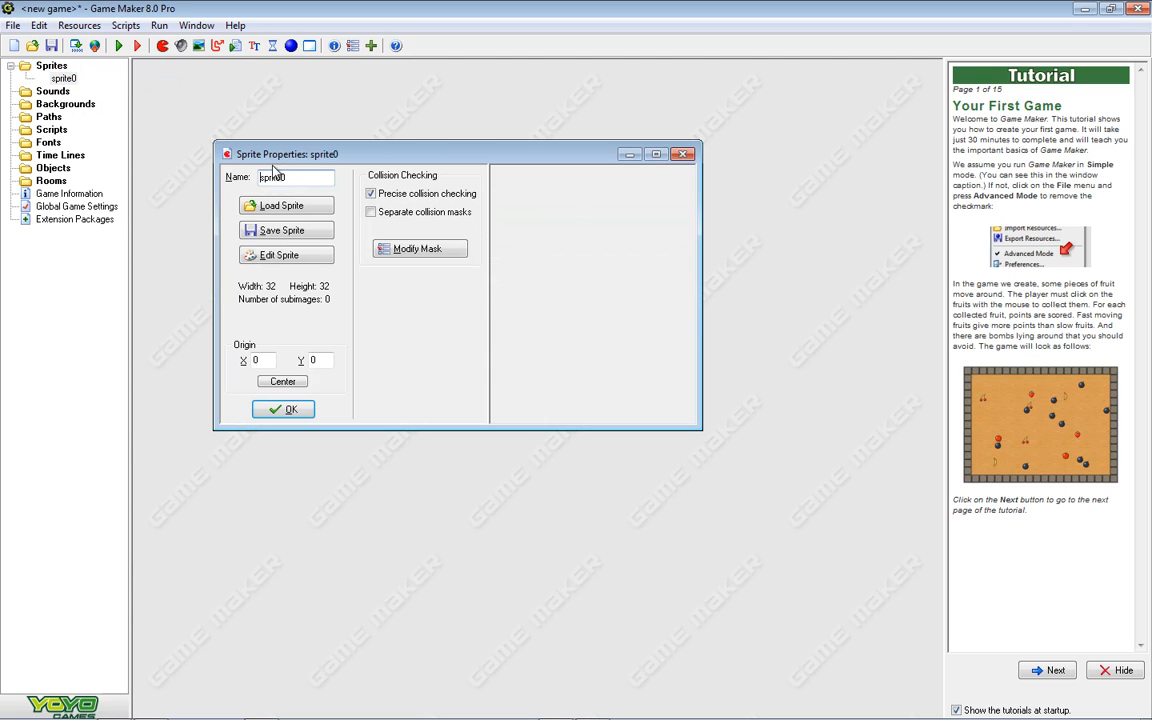
pyautogui.click(296, 256)
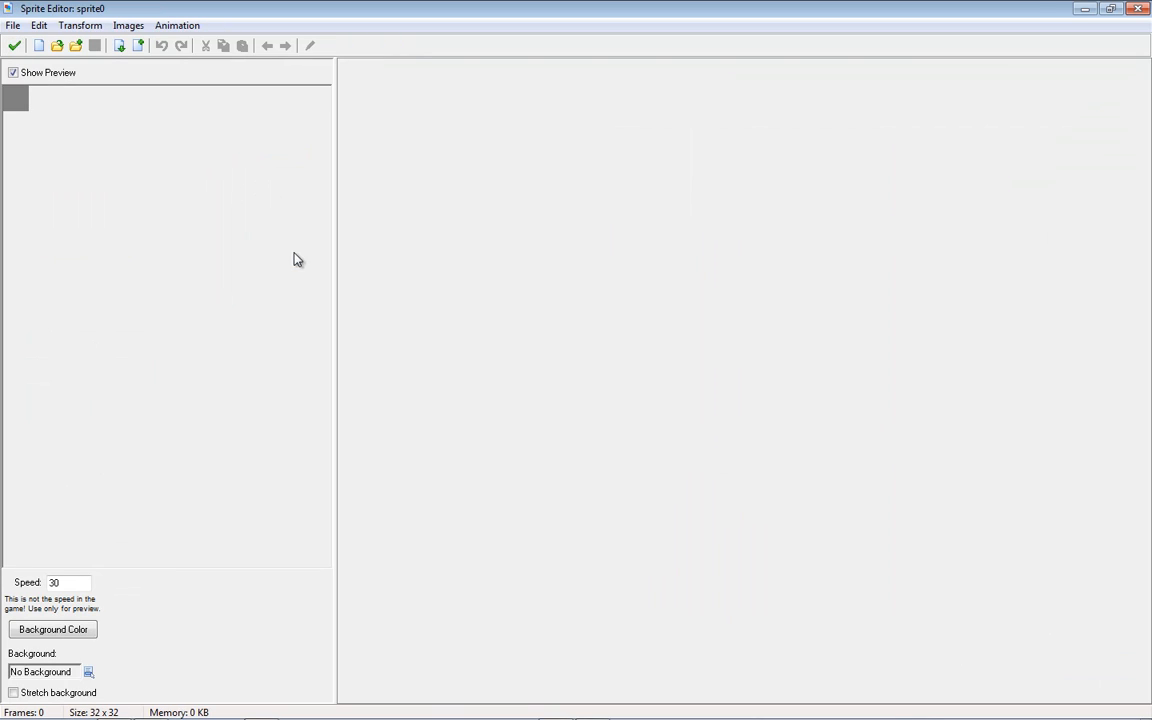
# Step: Add all the PNG frames in the Richter folder to the sprite as subimages
pyautogui.click(77, 47)
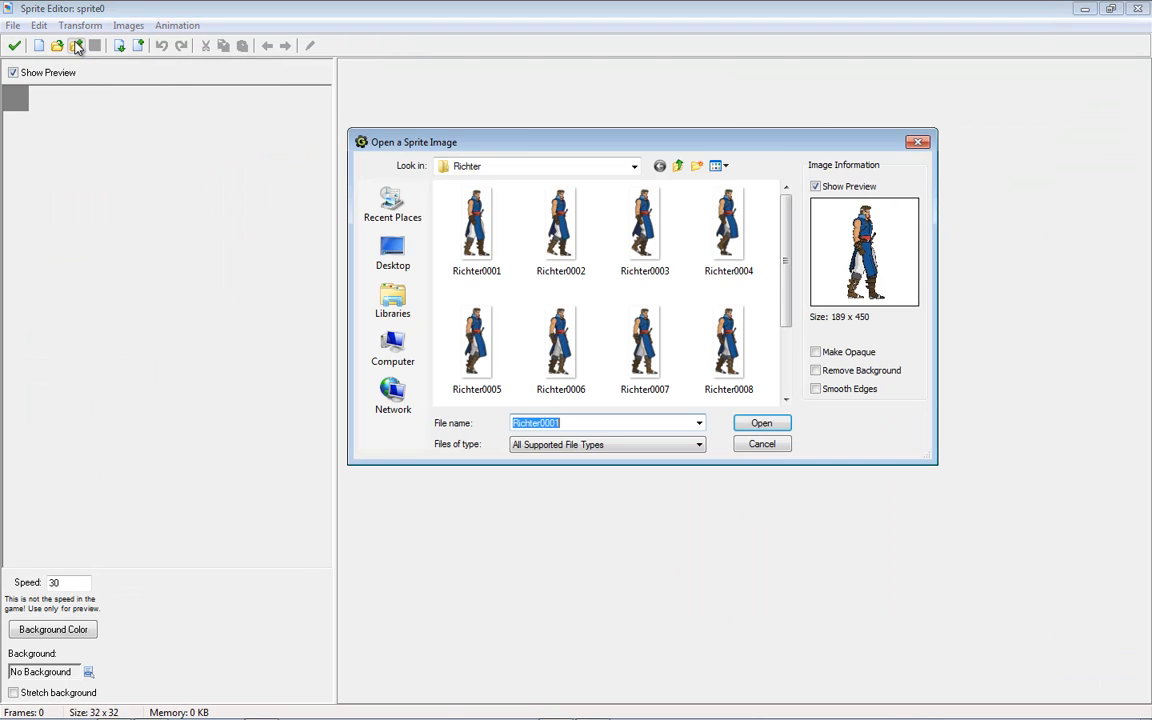
pyautogui.click(456, 228)
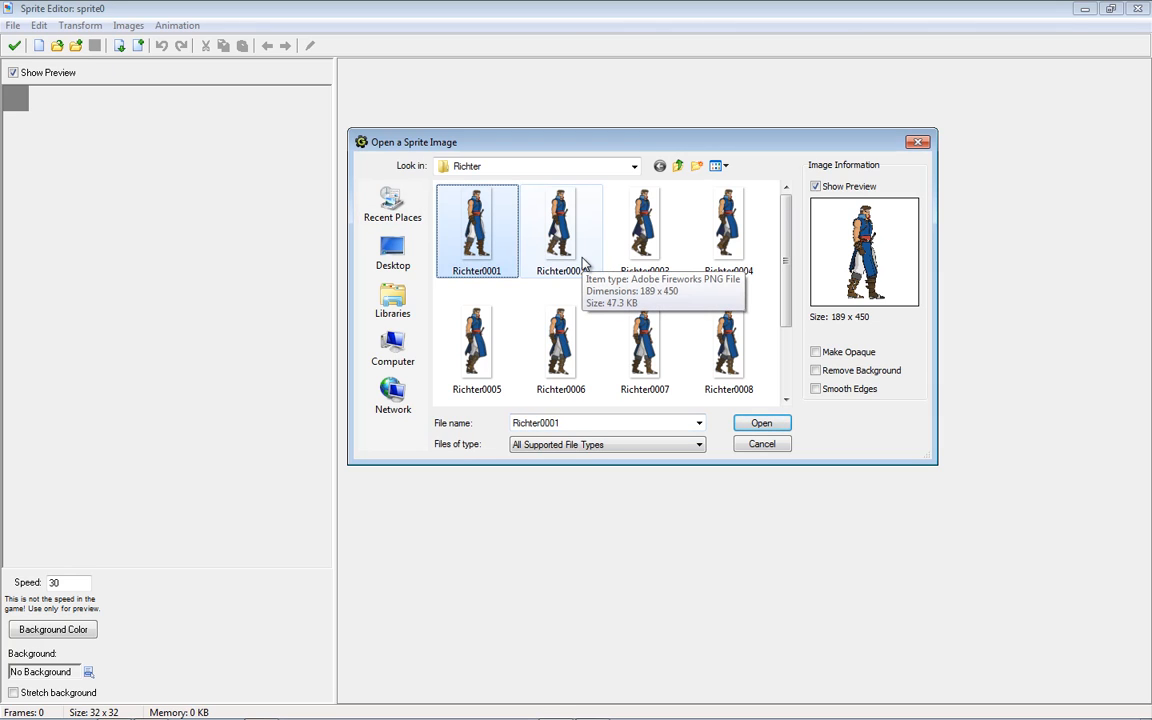
pyautogui.hotkey('ctrl', 'a')
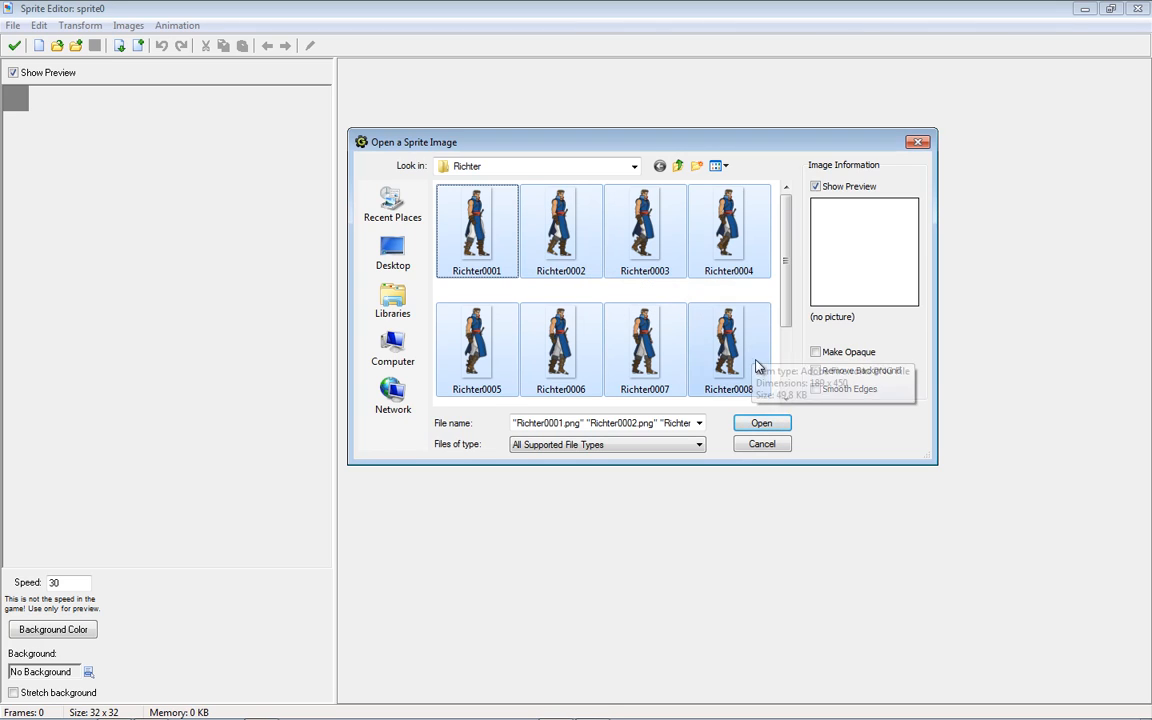
pyautogui.click(760, 426)
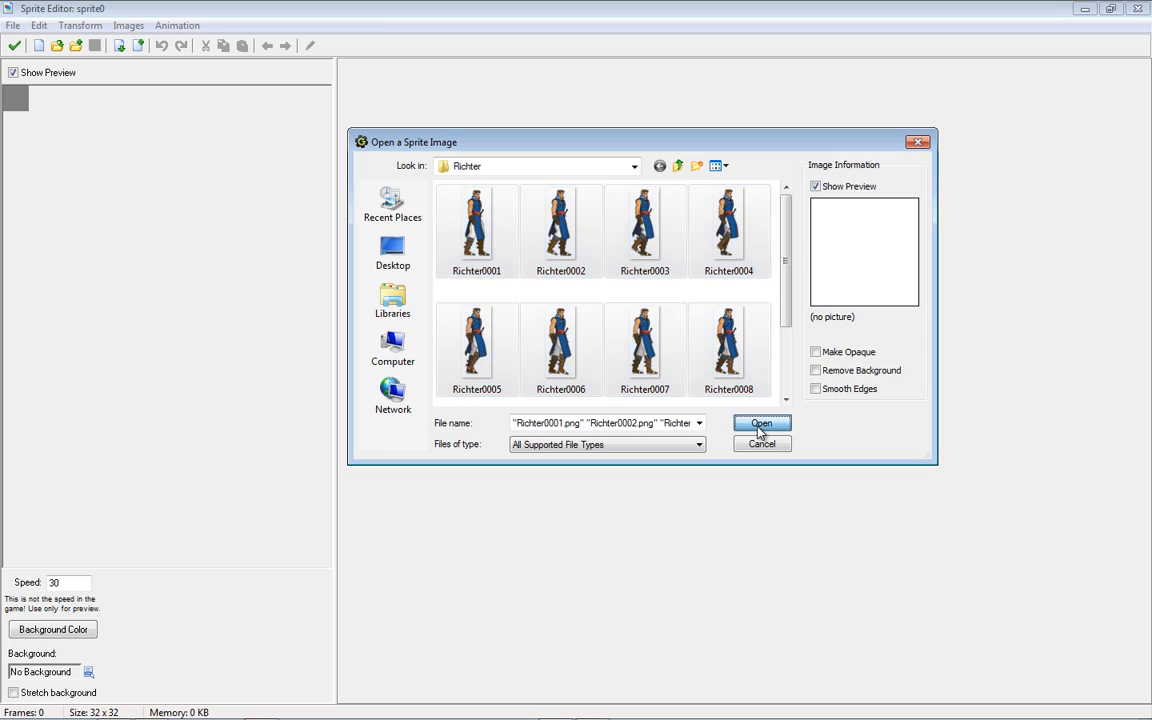
pyautogui.click(760, 425)
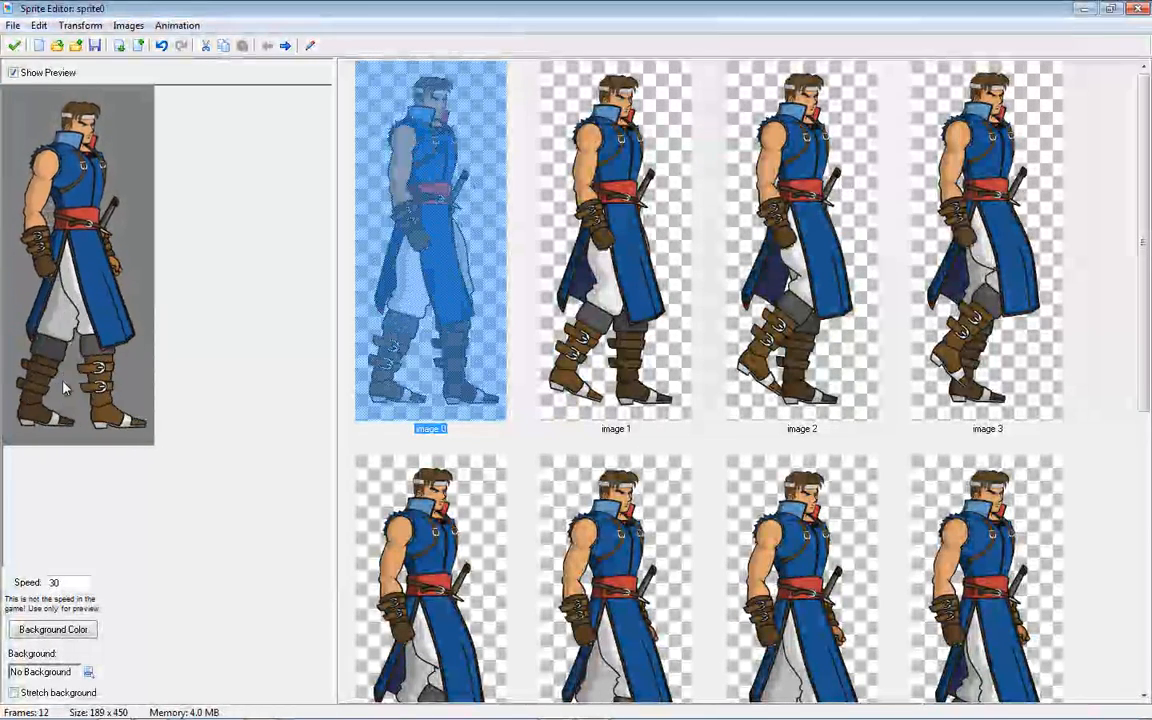
# Step: Delete the last frame, image 11, from the sprite and accept the edited animation
pyautogui.scroll(-5, 1140, 340)
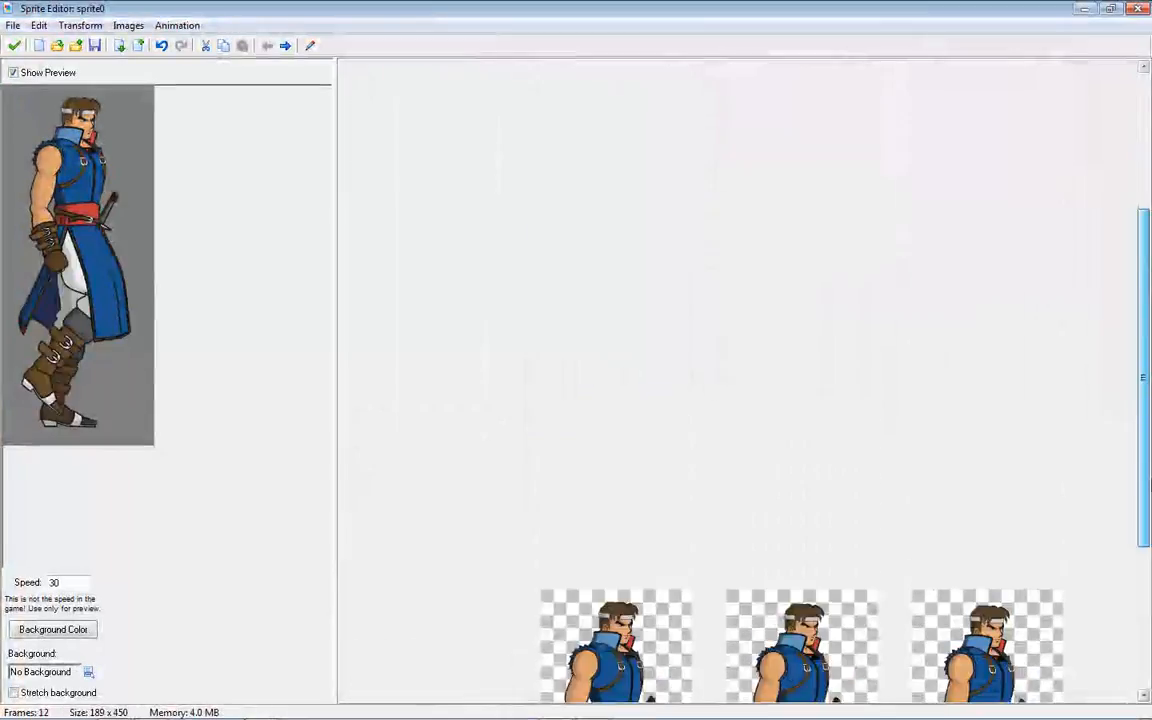
pyautogui.scroll(-5, 1010, 540)
pyautogui.click(1010, 540)
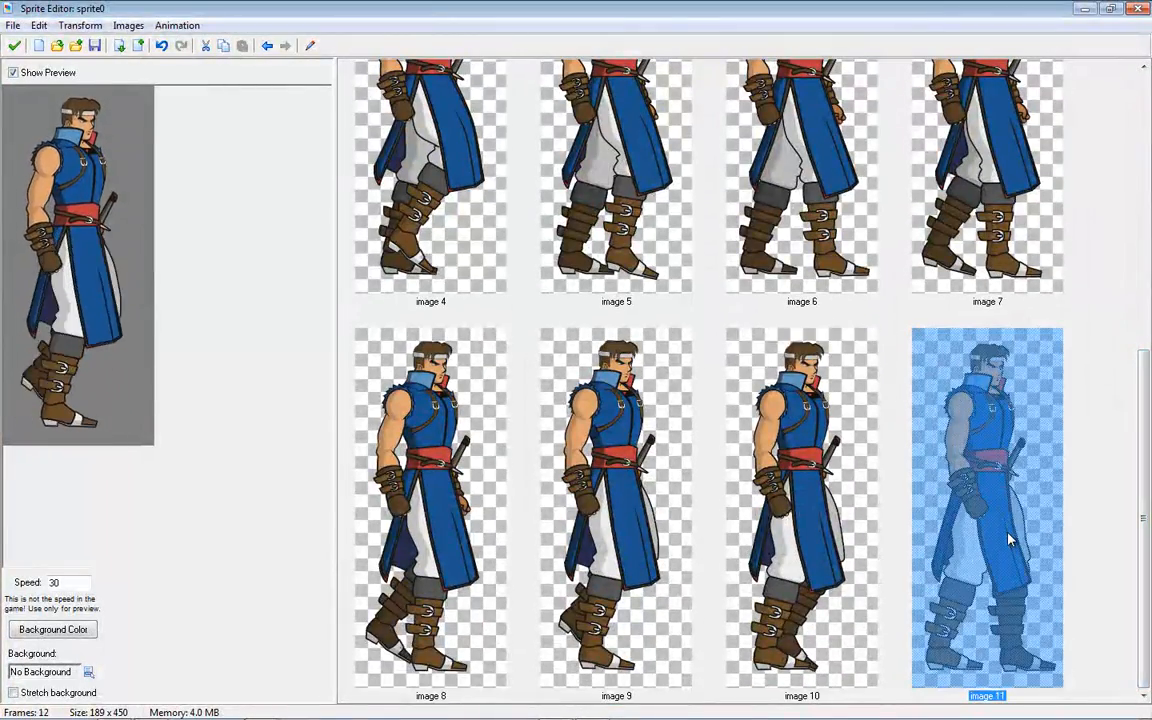
pyautogui.press('Delete')
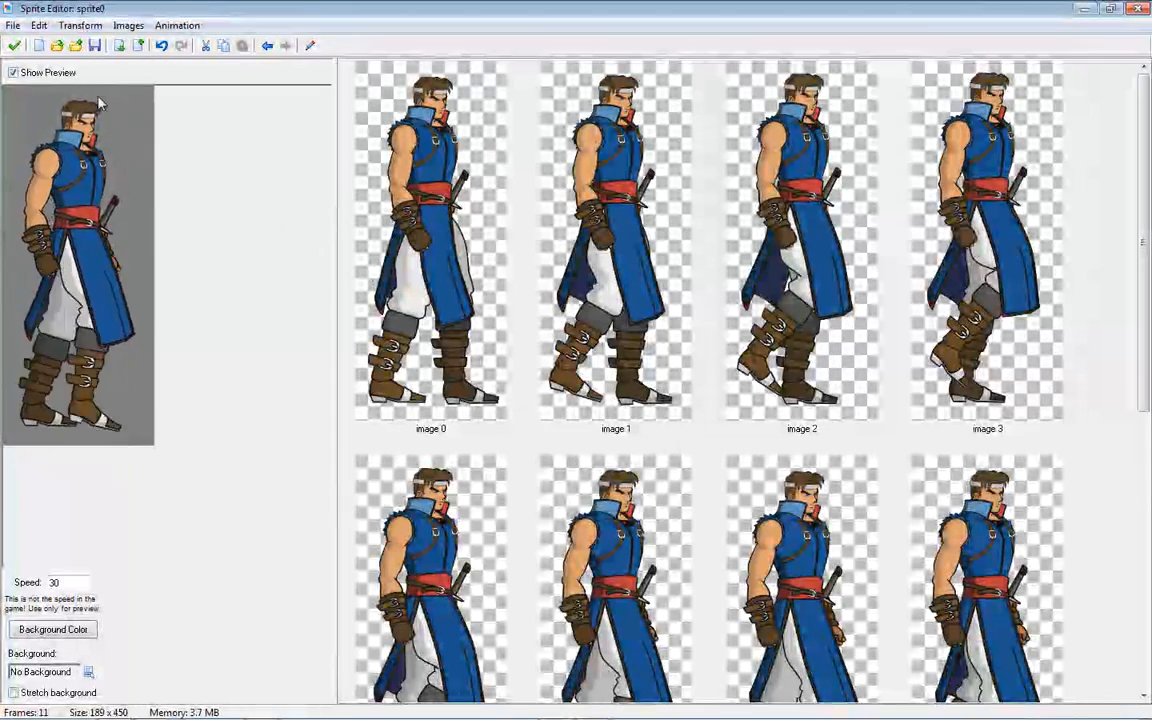
pyautogui.click(14, 46)
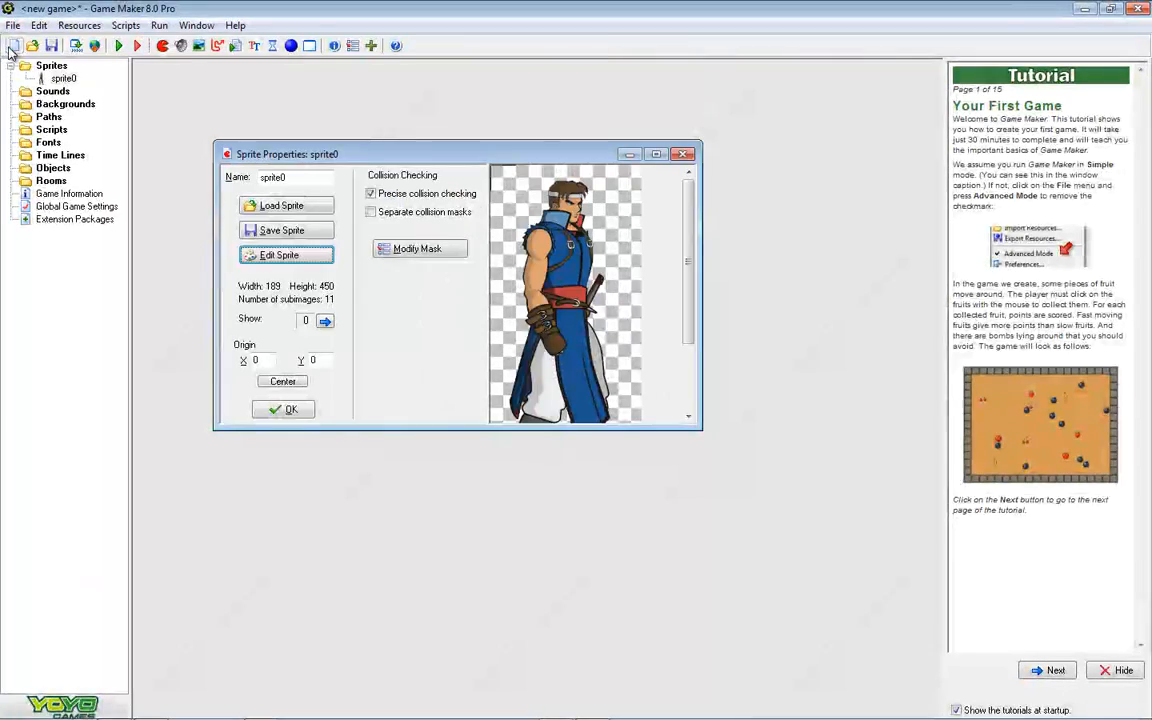
# Step: Center the sprite's origin at X 94, Y 225 and accept its properties
pyautogui.click(656, 154)
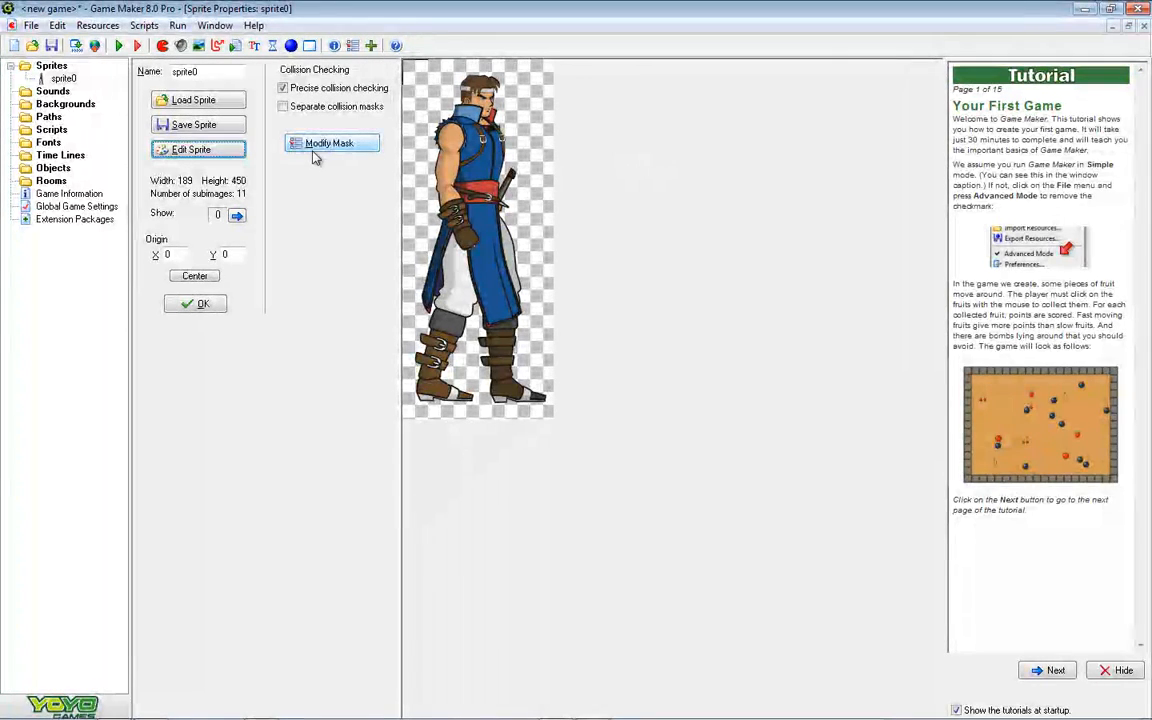
pyautogui.click(196, 277)
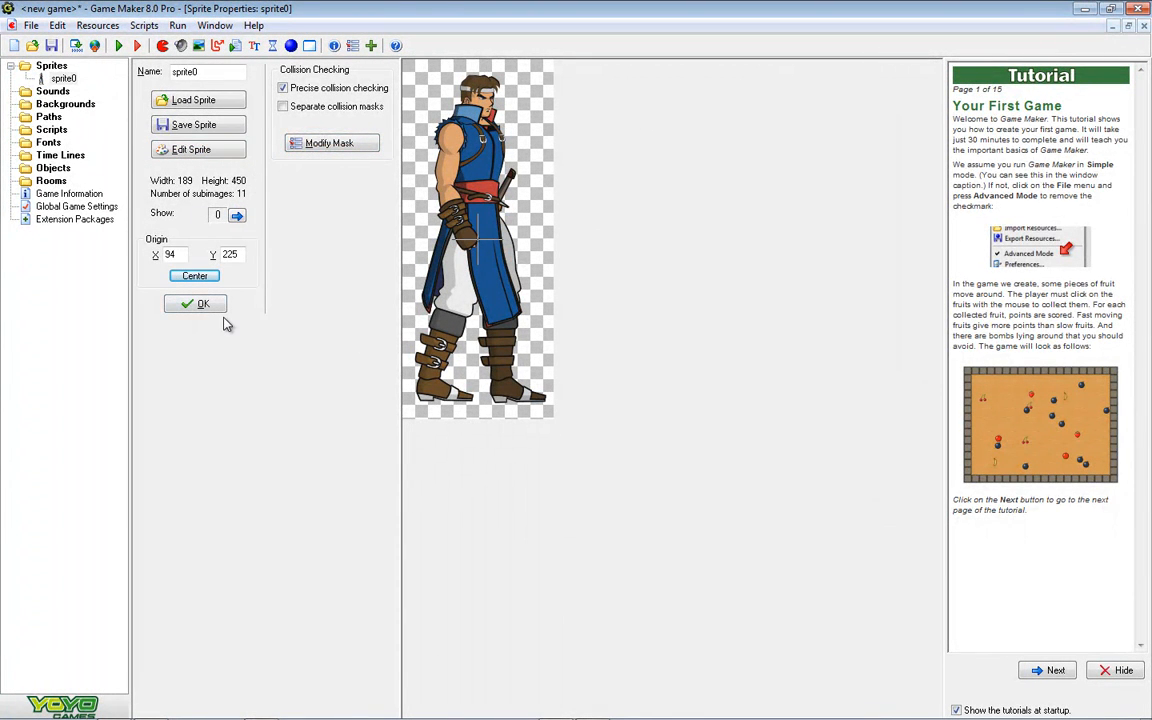
pyautogui.click(201, 309)
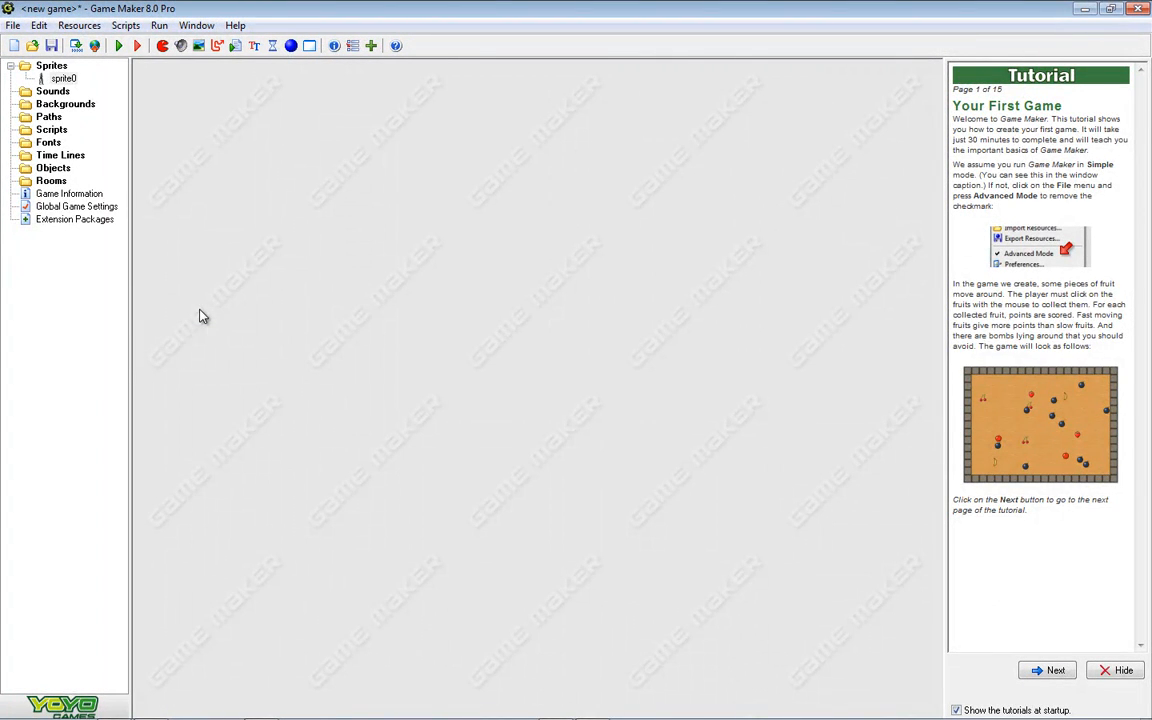
# Step: Create a new object and assign sprite0 to it
pyautogui.rightClick(50, 168)
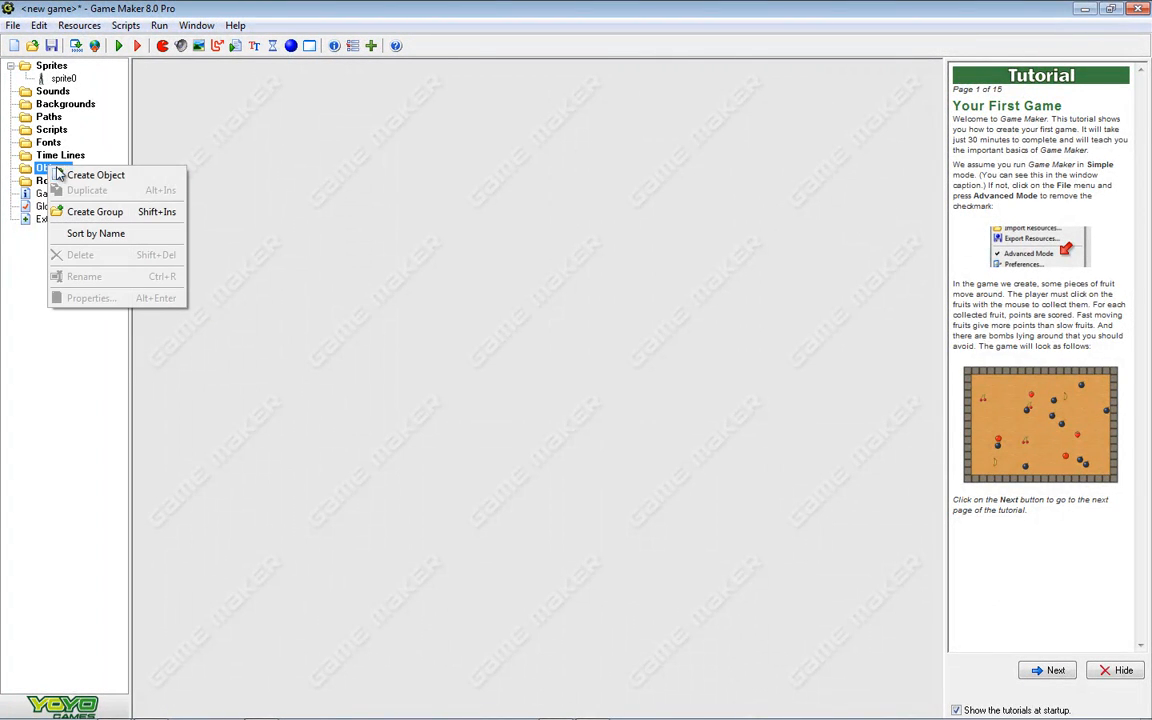
pyautogui.click(127, 178)
pyautogui.click(354, 232)
pyautogui.click(385, 251)
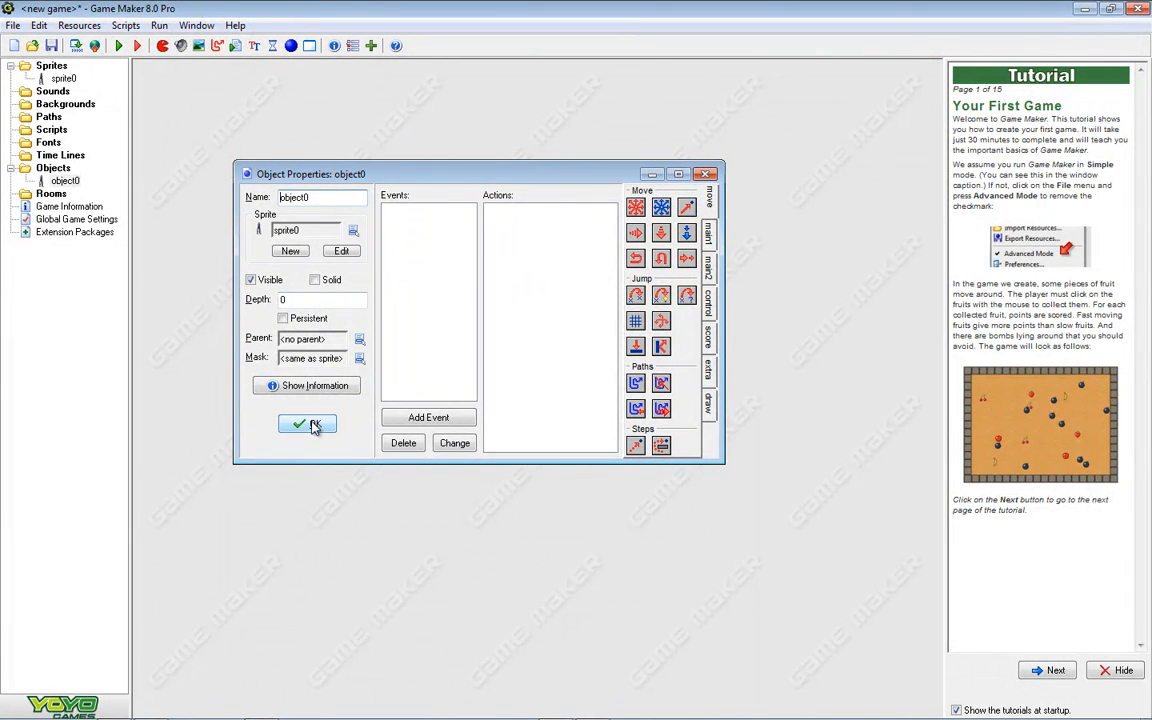
pyautogui.click(314, 425)
# Step: Create a new room with one instance of object0 near its middle and run the game
pyautogui.rightClick(51, 193)
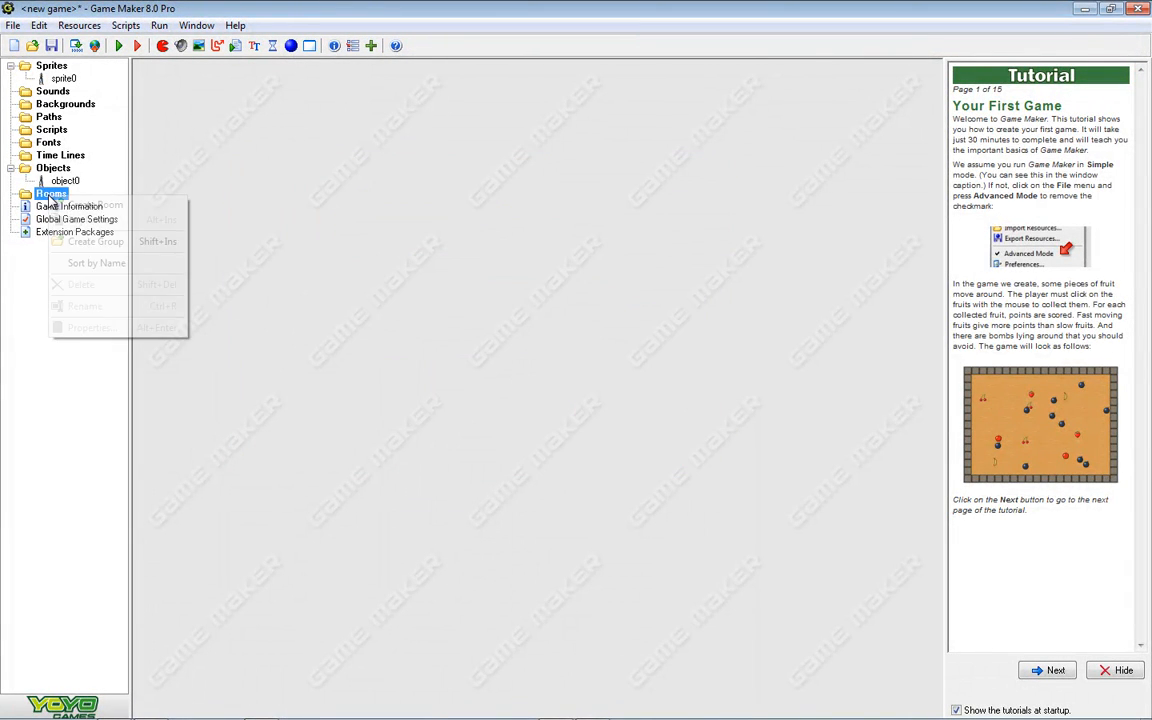
pyautogui.click(118, 205)
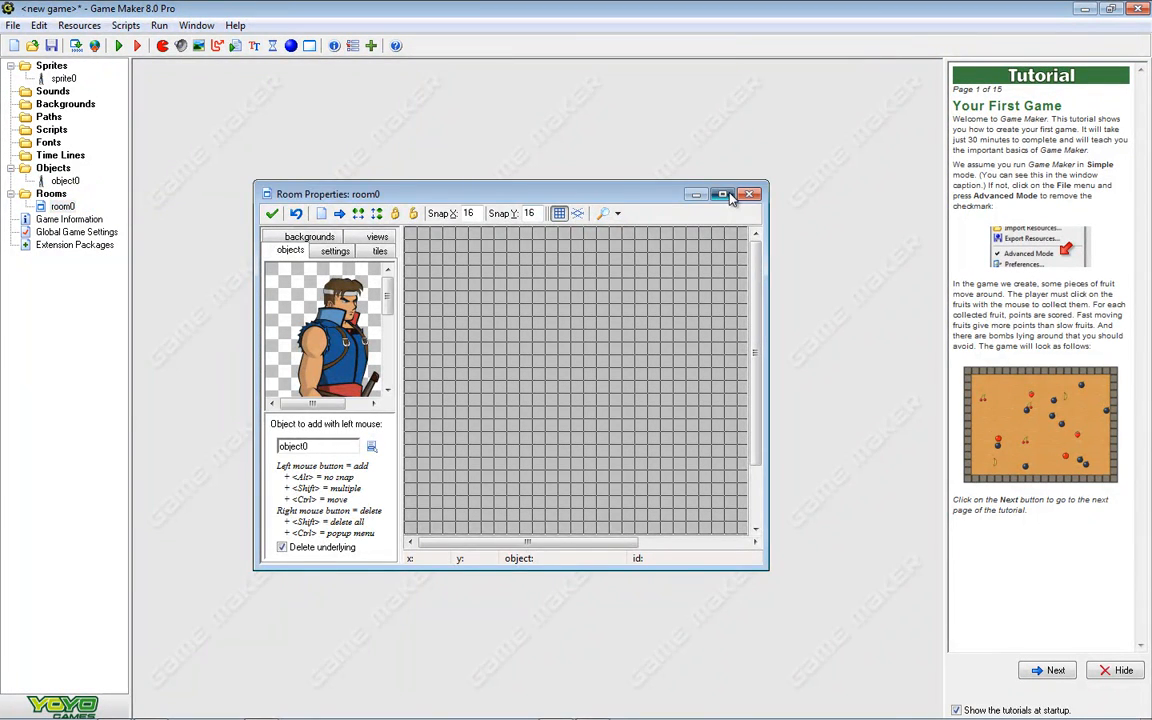
pyautogui.click(727, 195)
pyautogui.moveTo(534, 252); pyautogui.dragTo(534, 283)
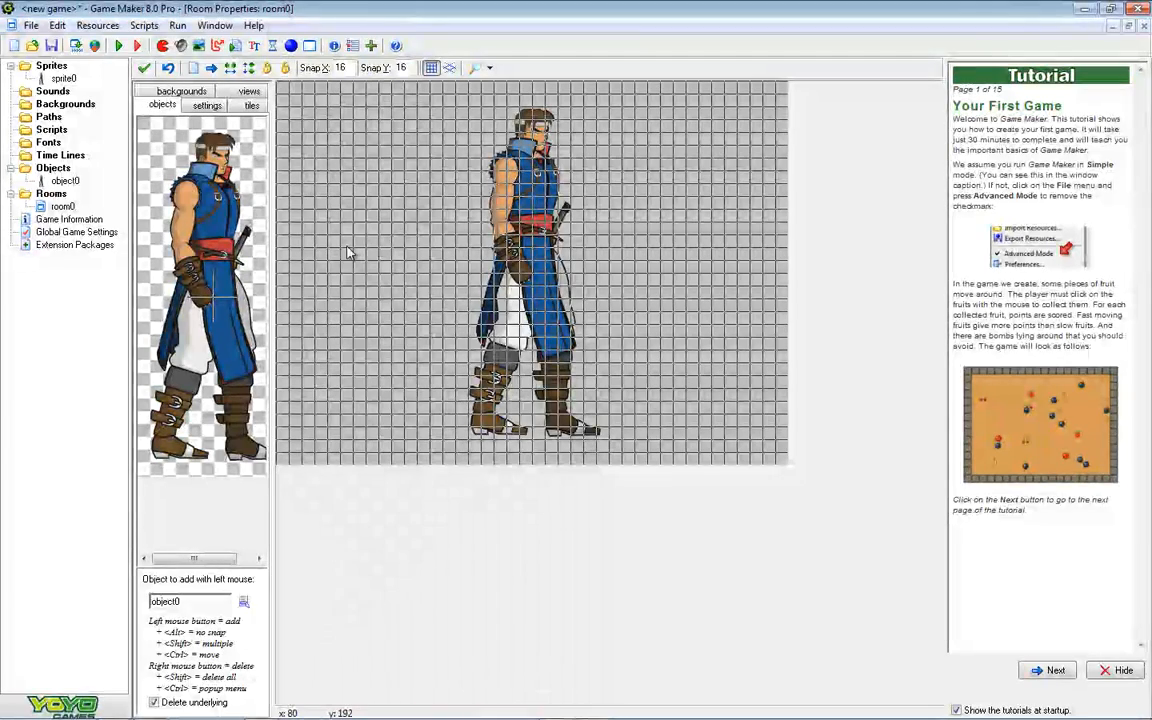
pyautogui.click(119, 47)
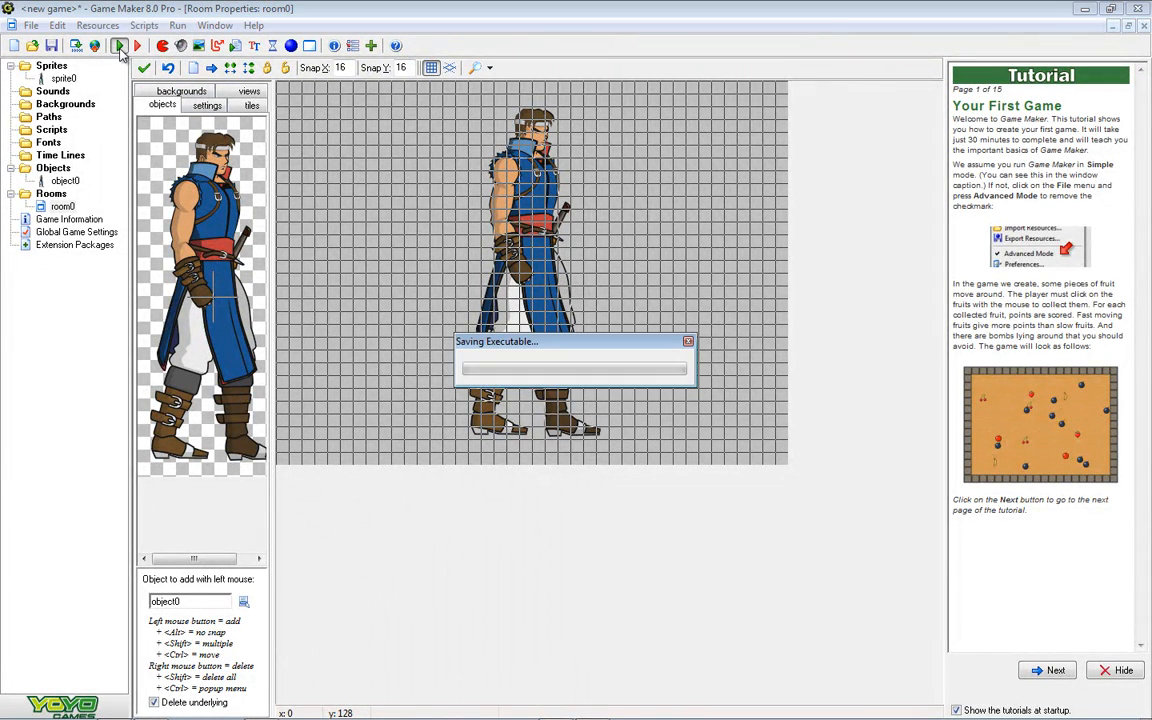